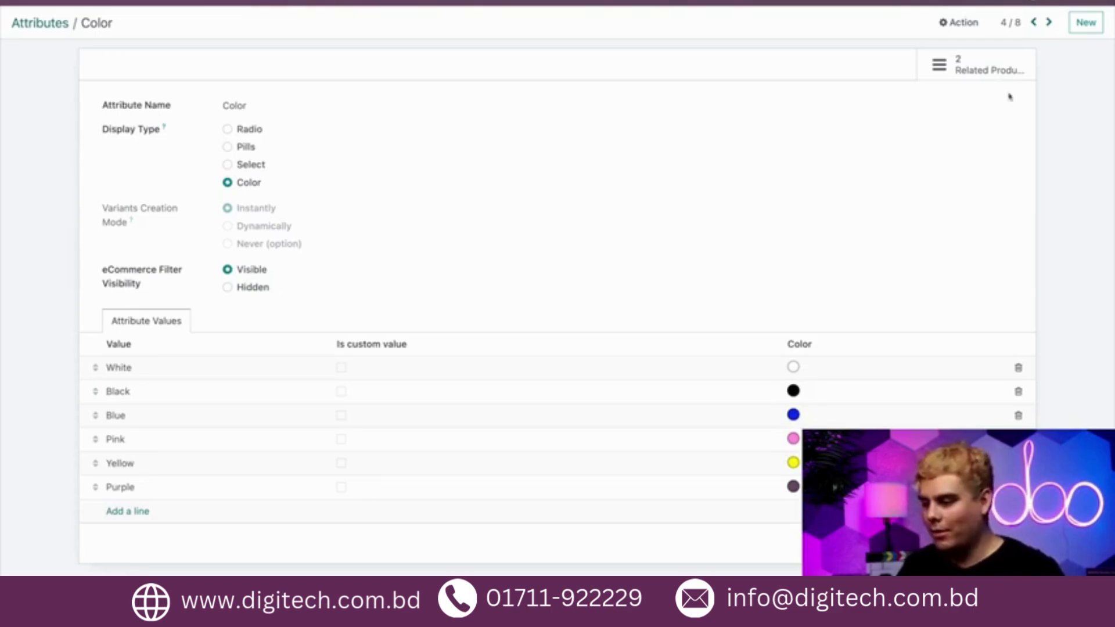
Open the Stealthy Wood T-Shirt from the Color attribute's related products and show its attributes and variants.
{"action": "left_click", "coordinate": [987, 65]}
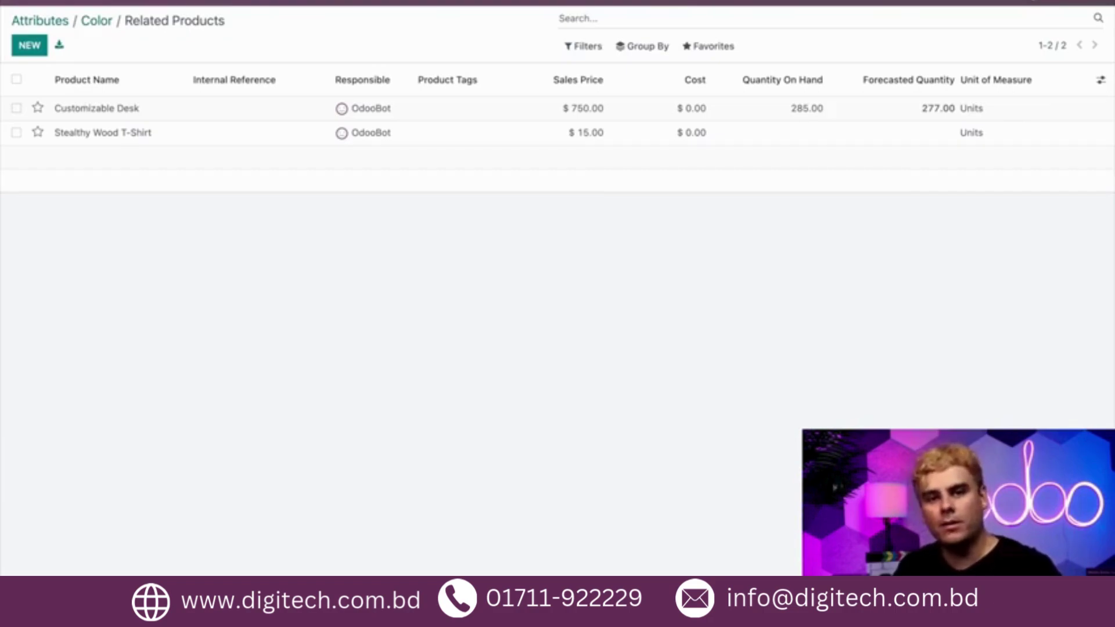
{"action": "left_click", "coordinate": [189, 134]}
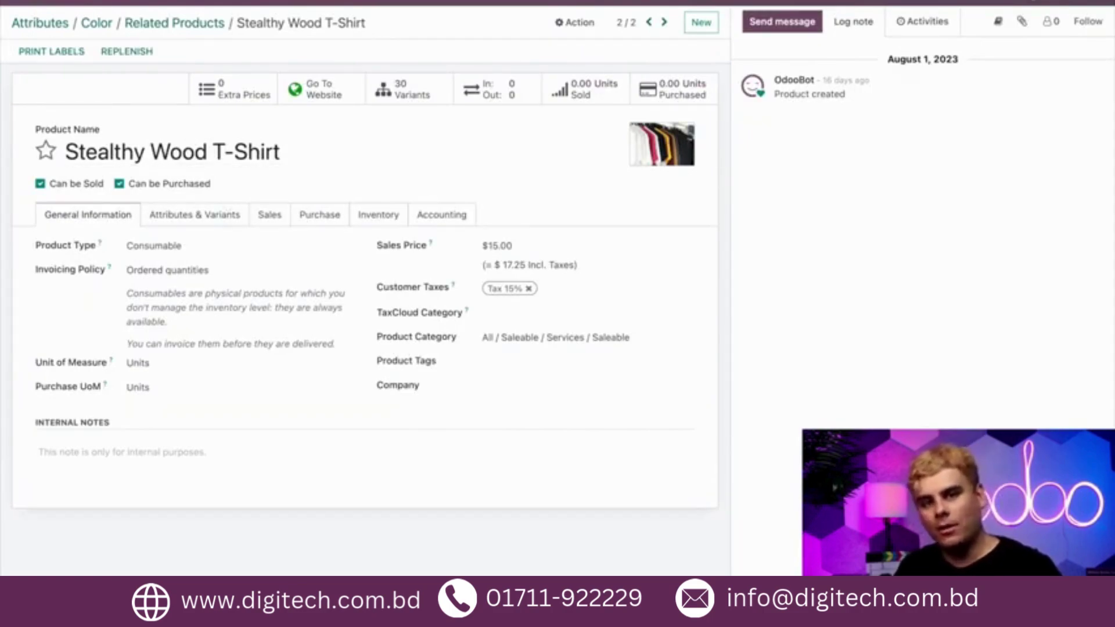
{"action": "left_click", "coordinate": [186, 226]}
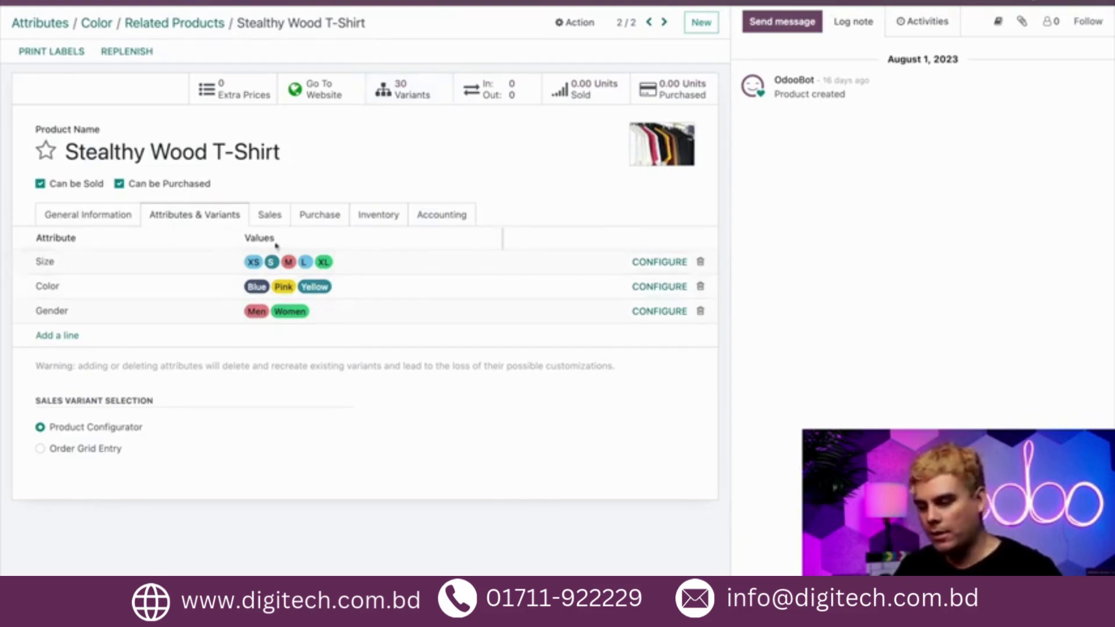
Add Purple to the t-shirt's Color values, save the product and open its variants.
{"action": "left_click", "coordinate": [334, 288]}
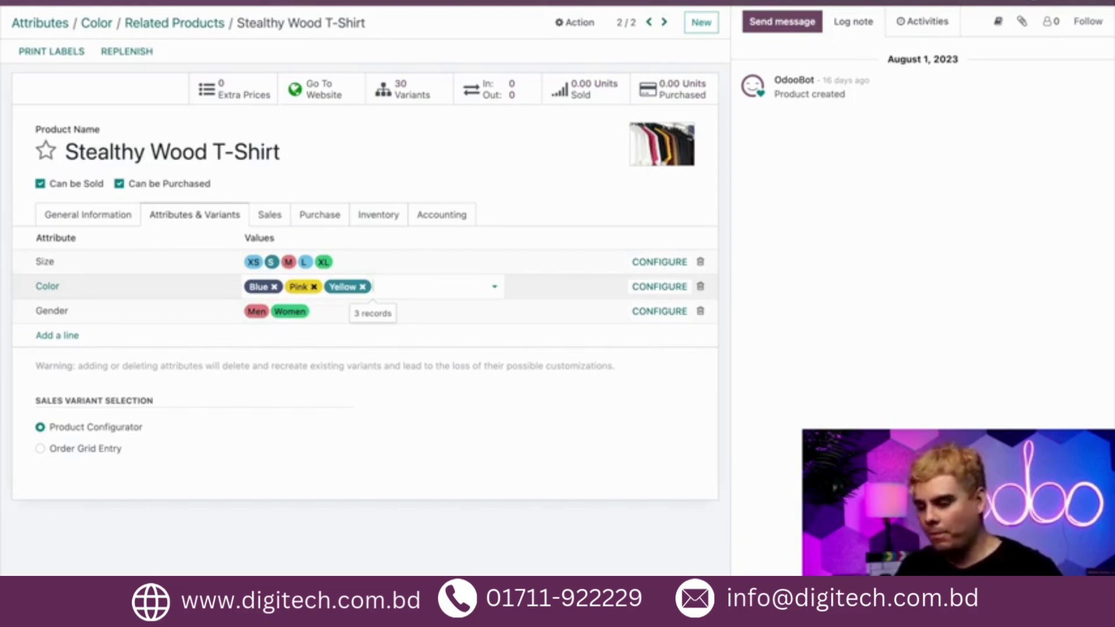
{"action": "left_click", "coordinate": [495, 288]}
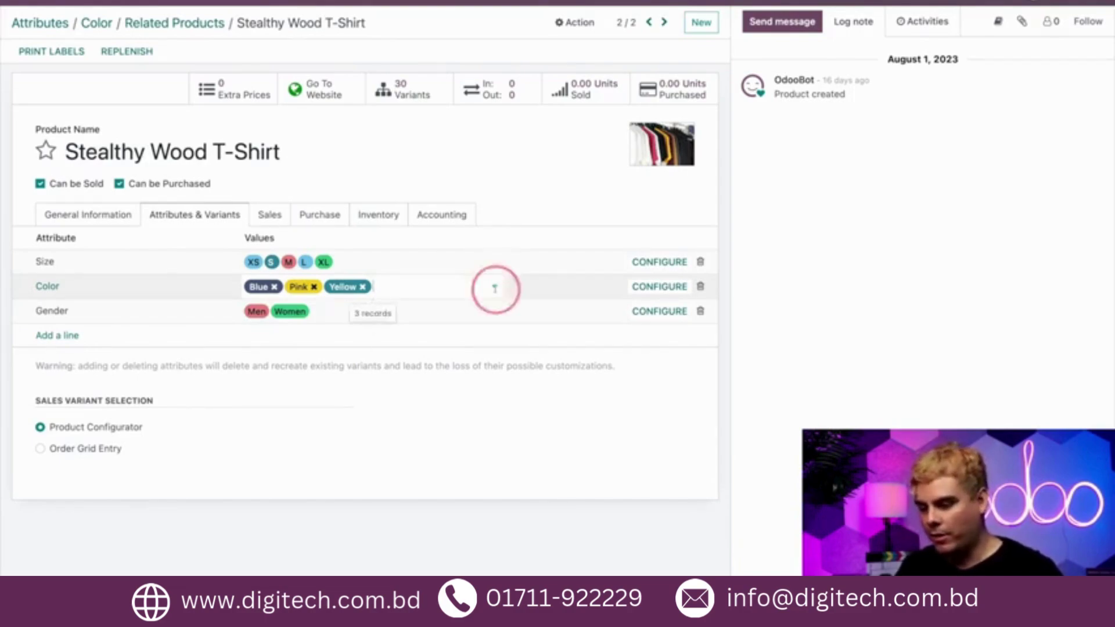
{"action": "key", "text": "Escape"}
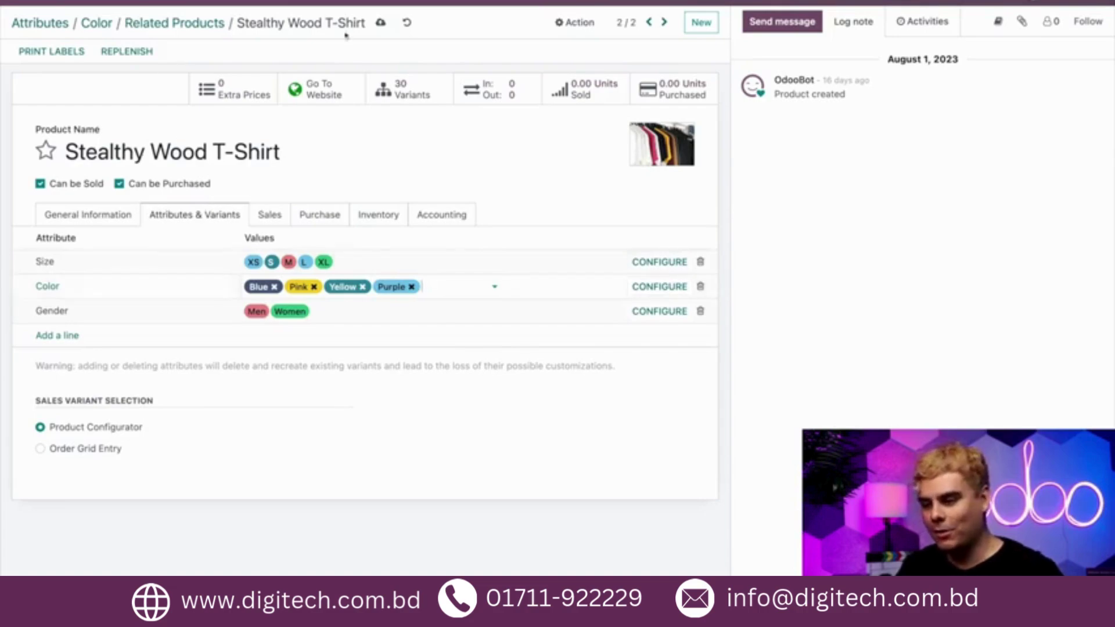
{"action": "left_click", "coordinate": [380, 22]}
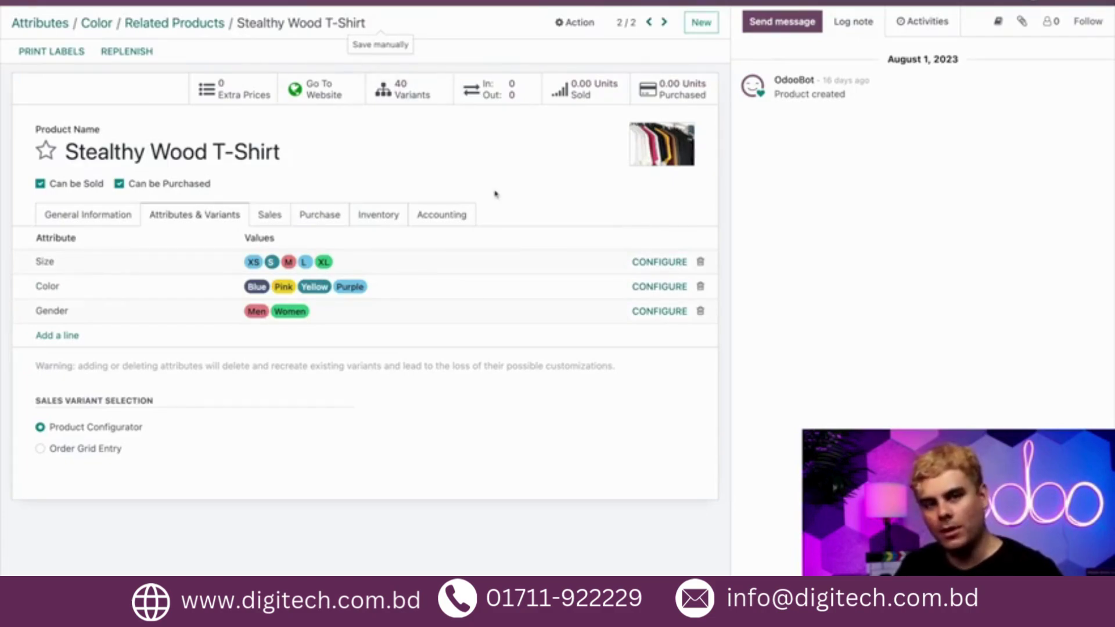
{"action": "left_click", "coordinate": [413, 97]}
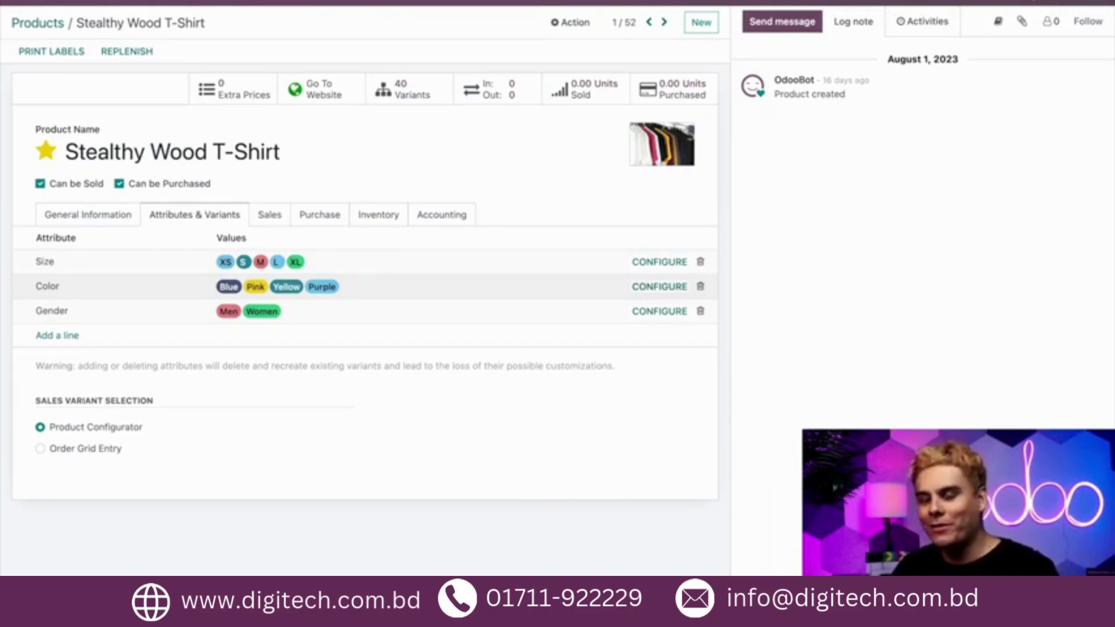
Configure the t-shirt's Color attribute so that the Purple value has a price extra of $5.00.
{"action": "left_click", "coordinate": [671, 288]}
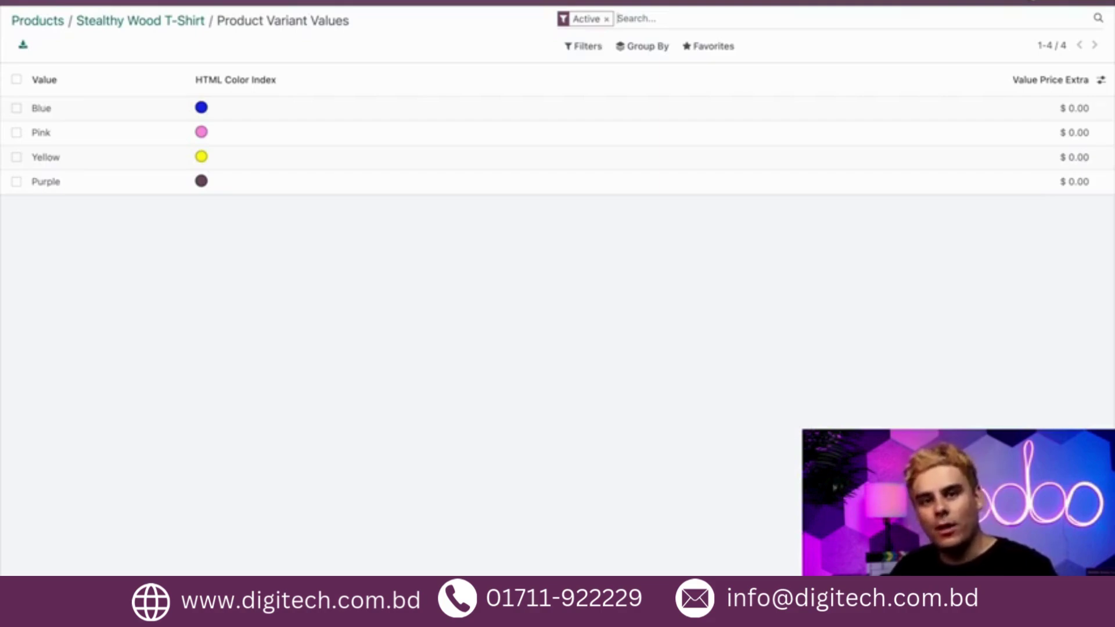
{"action": "left_click", "coordinate": [321, 189]}
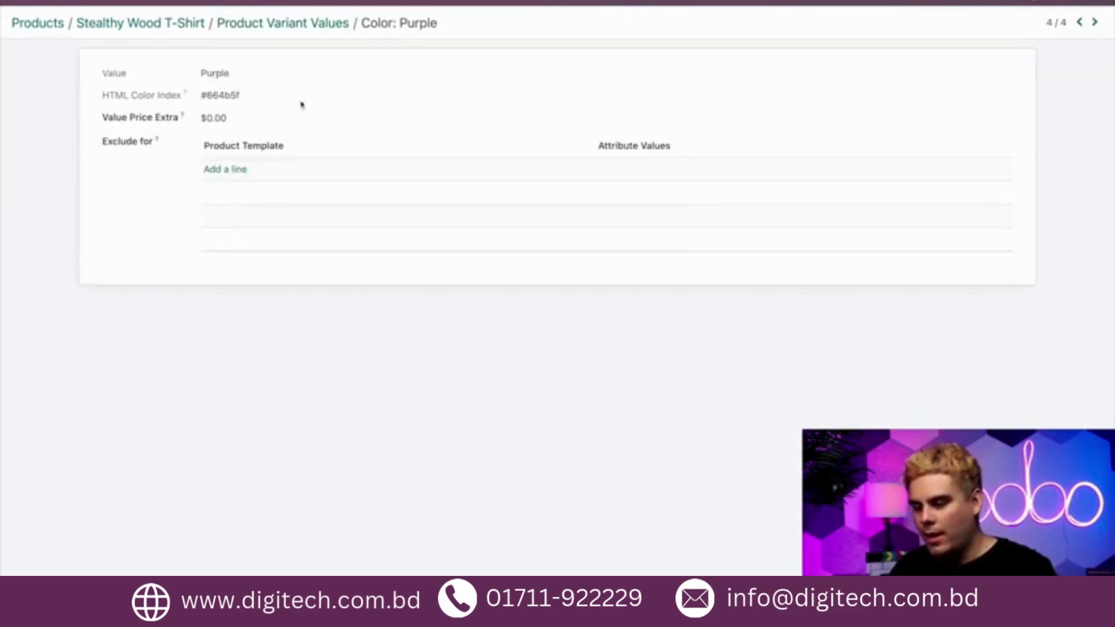
{"action": "left_click", "coordinate": [291, 116]}
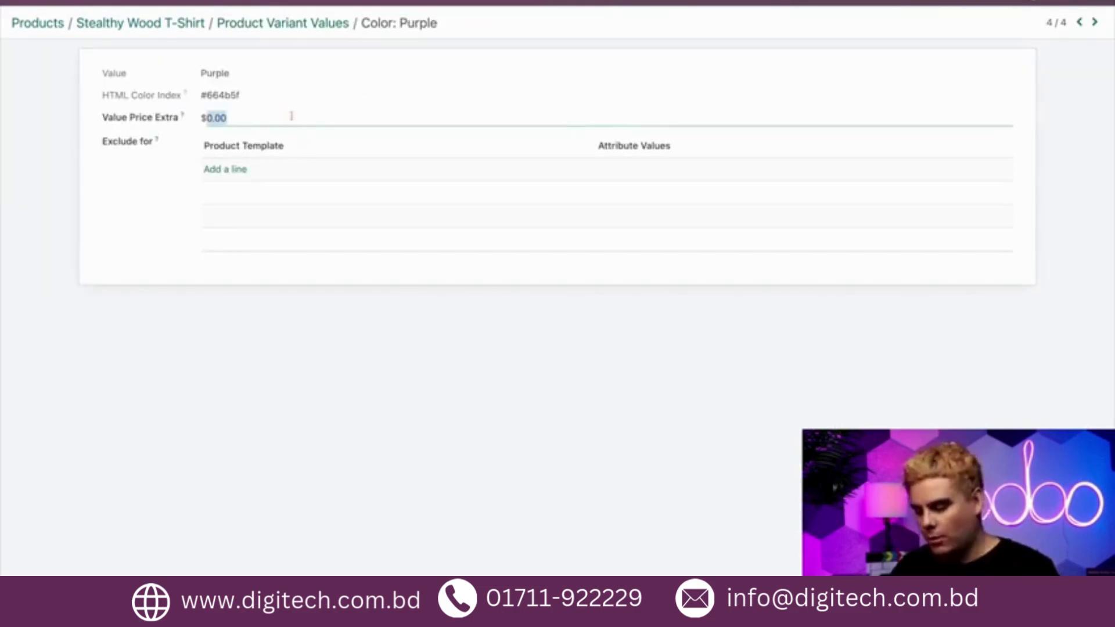
{"action": "type", "text": "5"}
{"action": "left_click", "coordinate": [156, 196]}
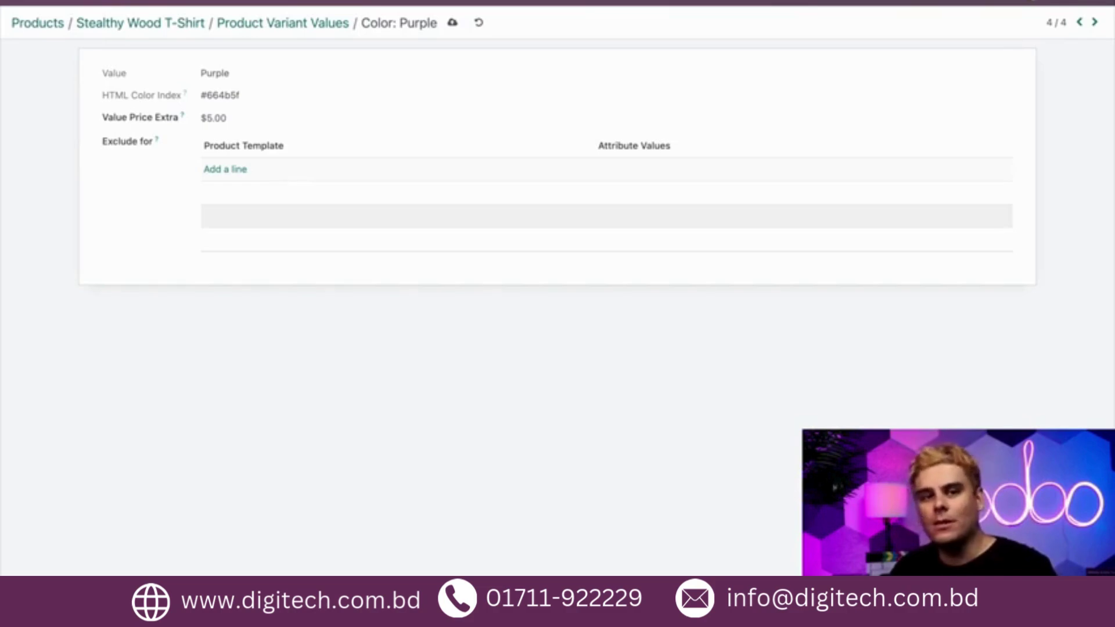
Exclude Size: M of the Stealthy Wood T-Shirt for the Purple value and save the record.
{"action": "left_click", "coordinate": [233, 173]}
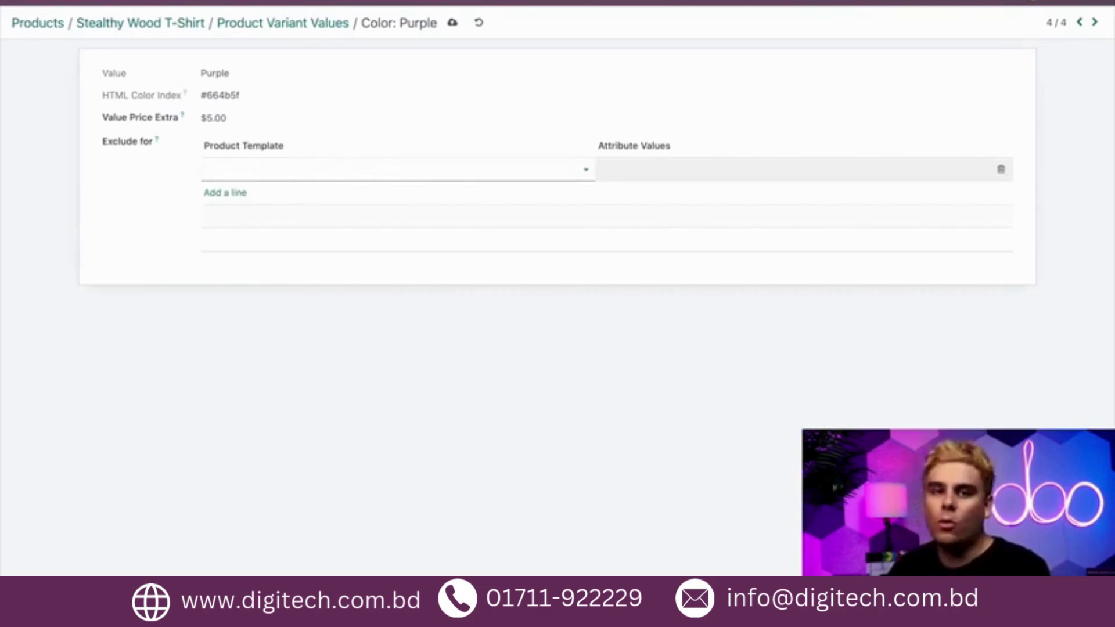
{"action": "type", "text": "stea"}
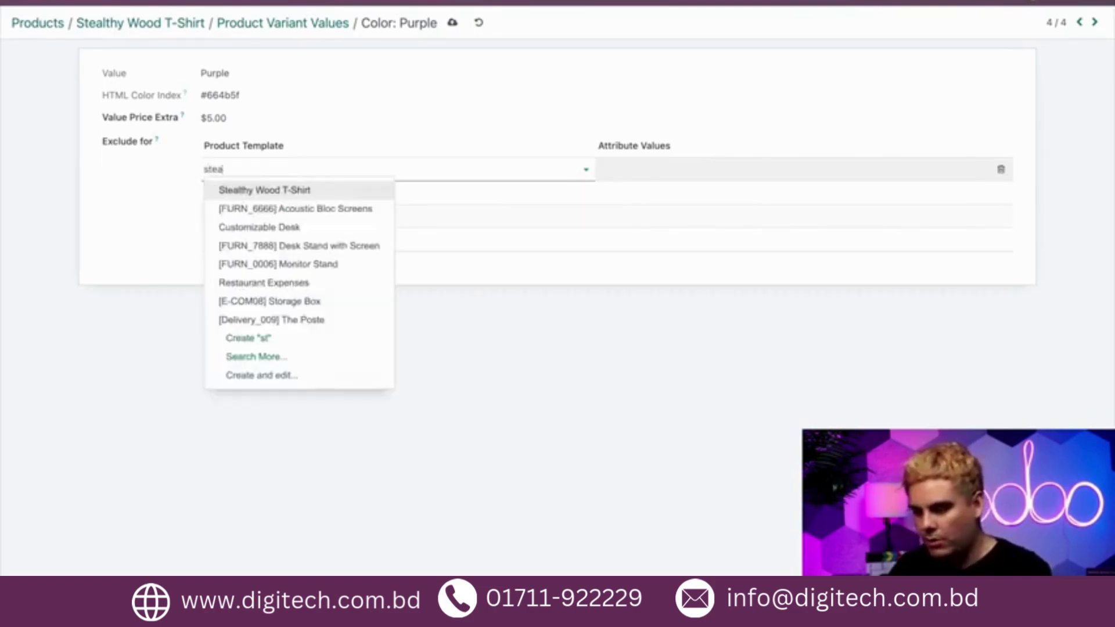
{"action": "left_click", "coordinate": [281, 190]}
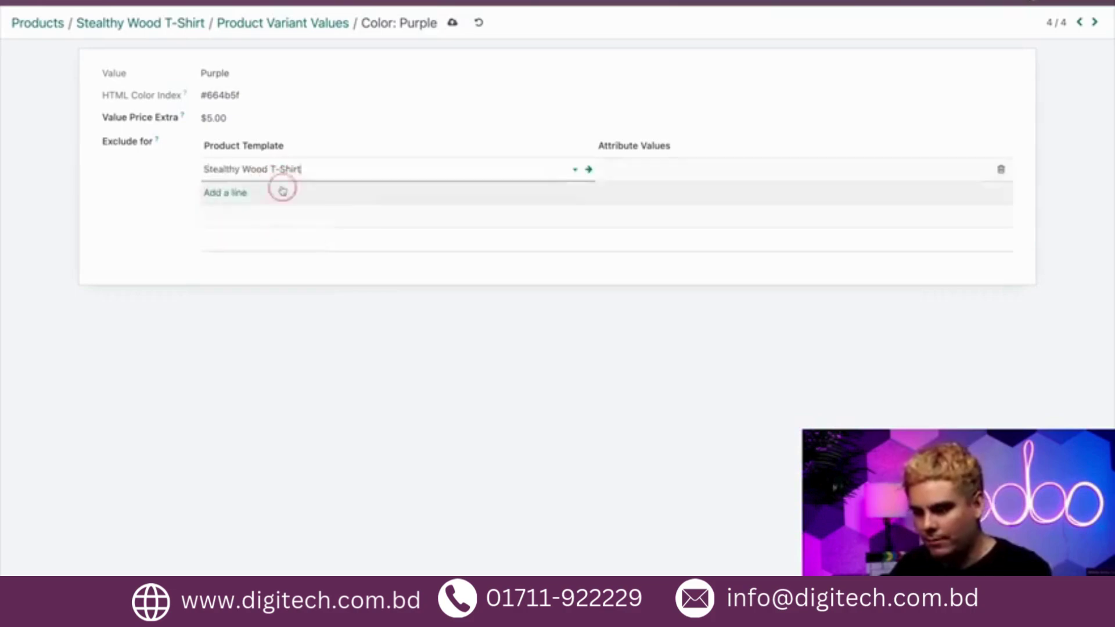
{"action": "left_click", "coordinate": [645, 165]}
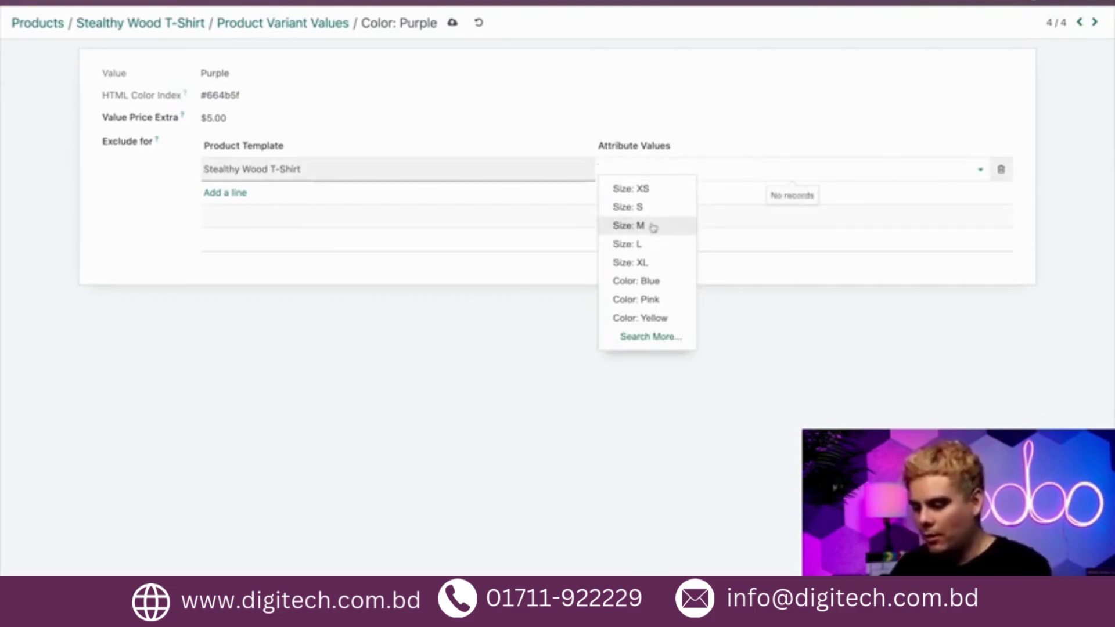
{"action": "type", "text": "M"}
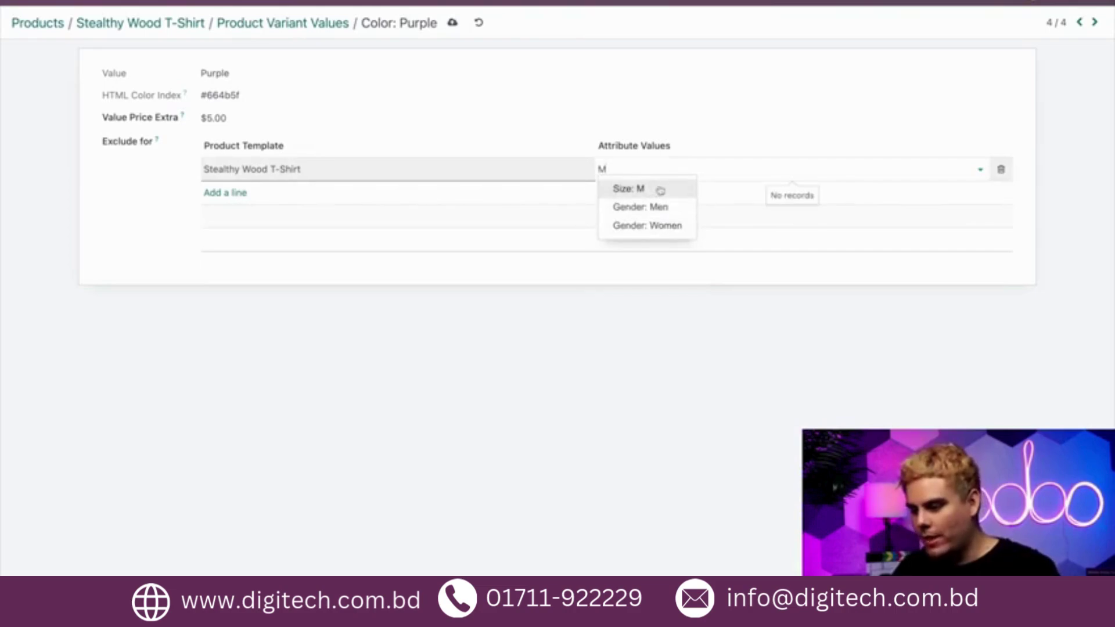
{"action": "left_click", "coordinate": [655, 191]}
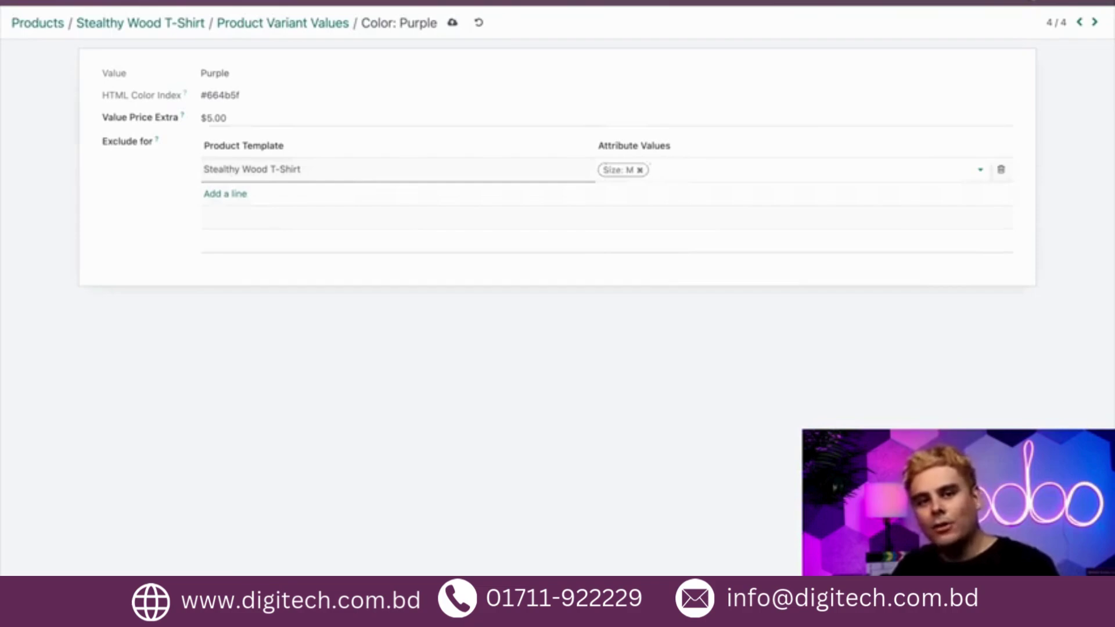
{"action": "left_click", "coordinate": [861, 405]}
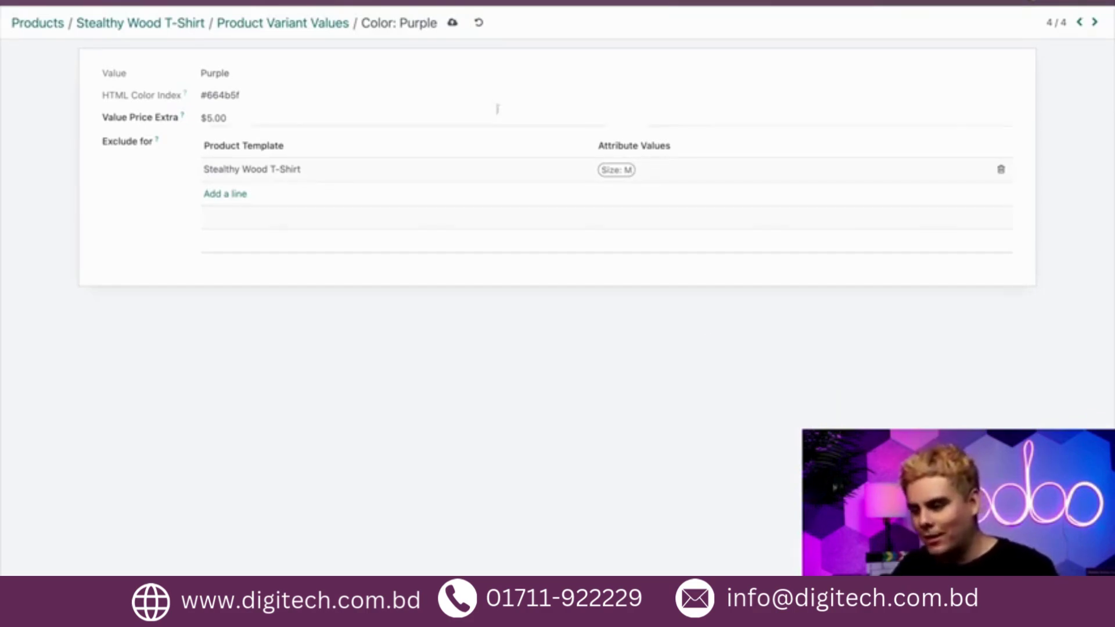
{"action": "left_click", "coordinate": [452, 22]}
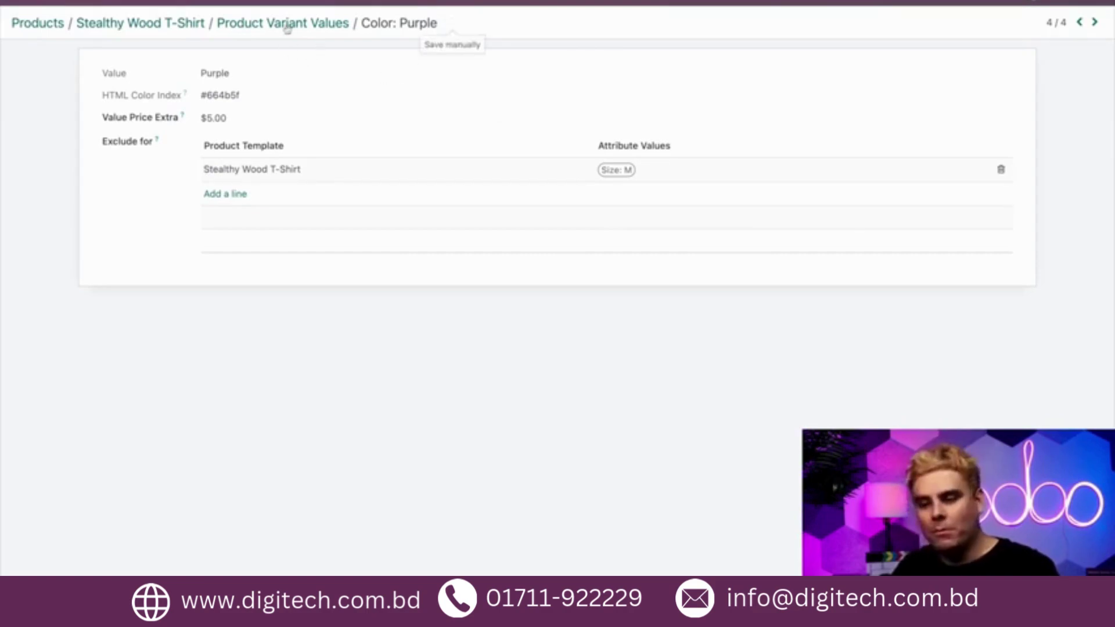
View the t-shirt's website page and check the price and size M availability with the purple color selected.
{"action": "left_click", "coordinate": [170, 26]}
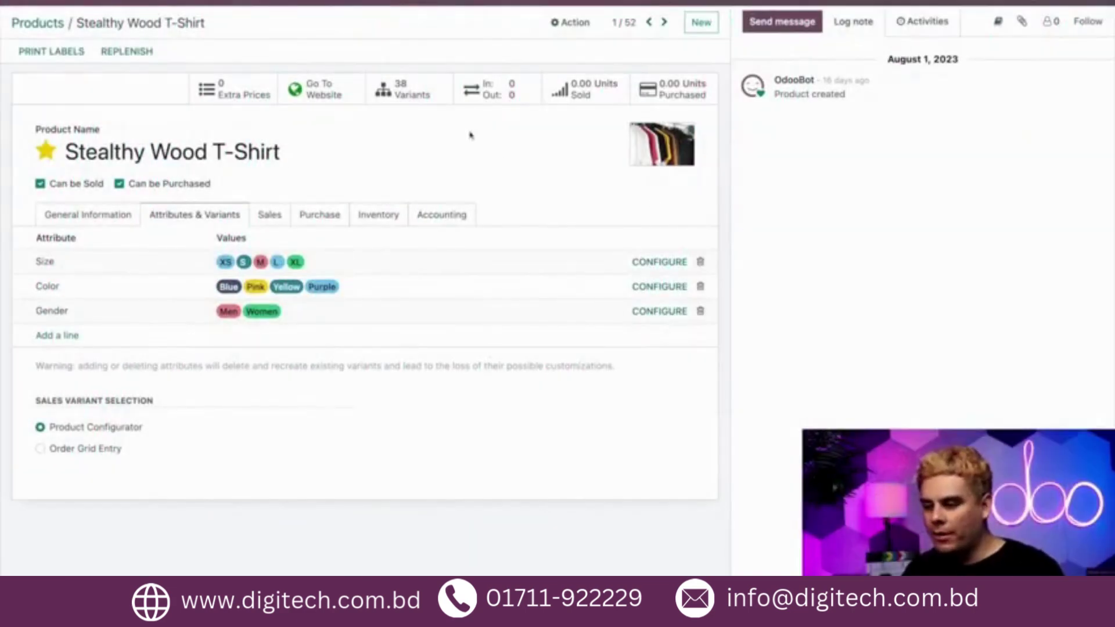
{"action": "left_click", "coordinate": [344, 96]}
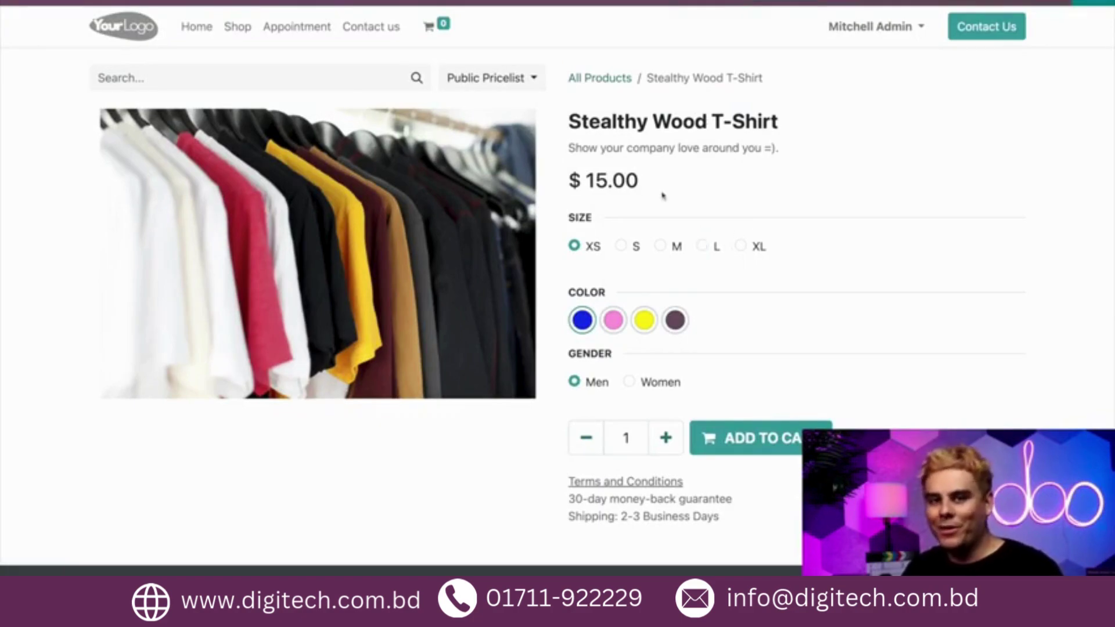
{"action": "left_click", "coordinate": [675, 320]}
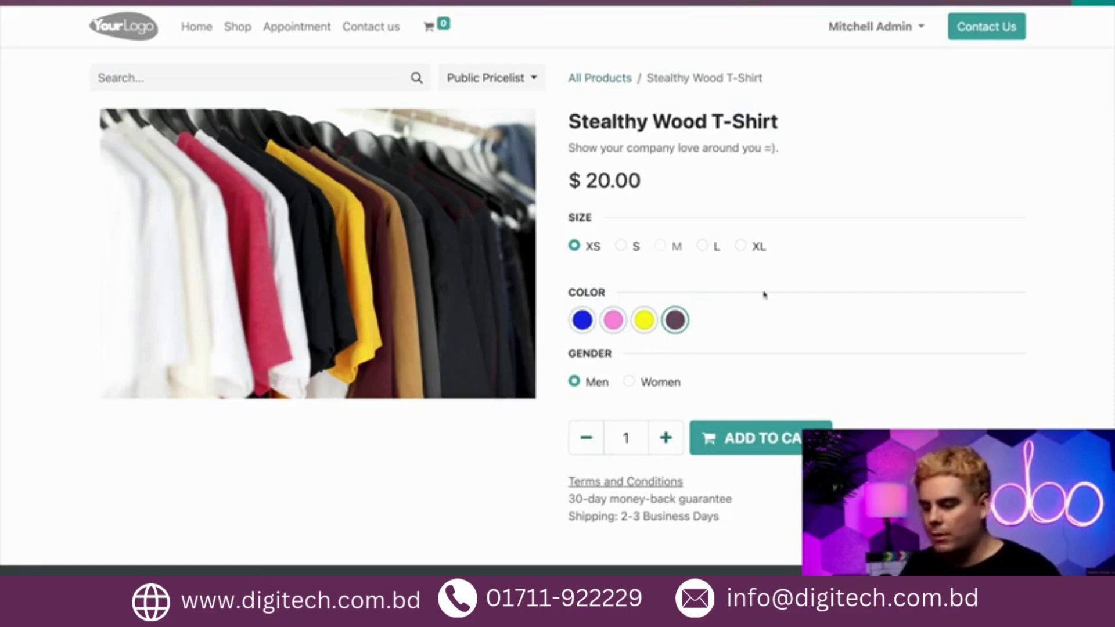
{"action": "left_click", "coordinate": [660, 247]}
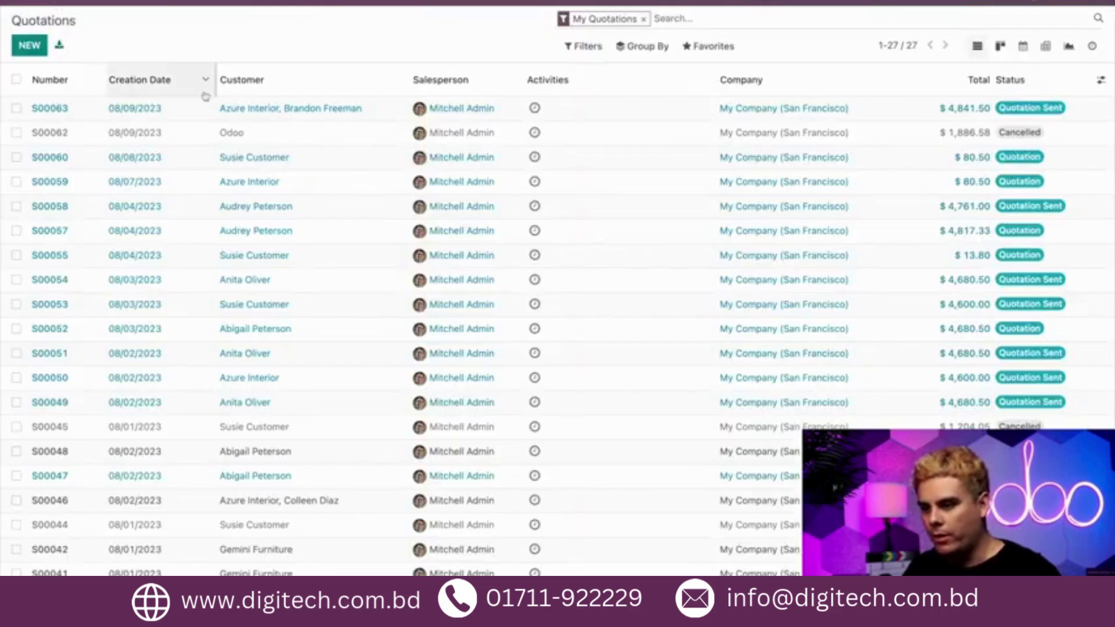
Create a new quotation for the customer Azure Interior.
{"action": "left_click", "coordinate": [30, 45]}
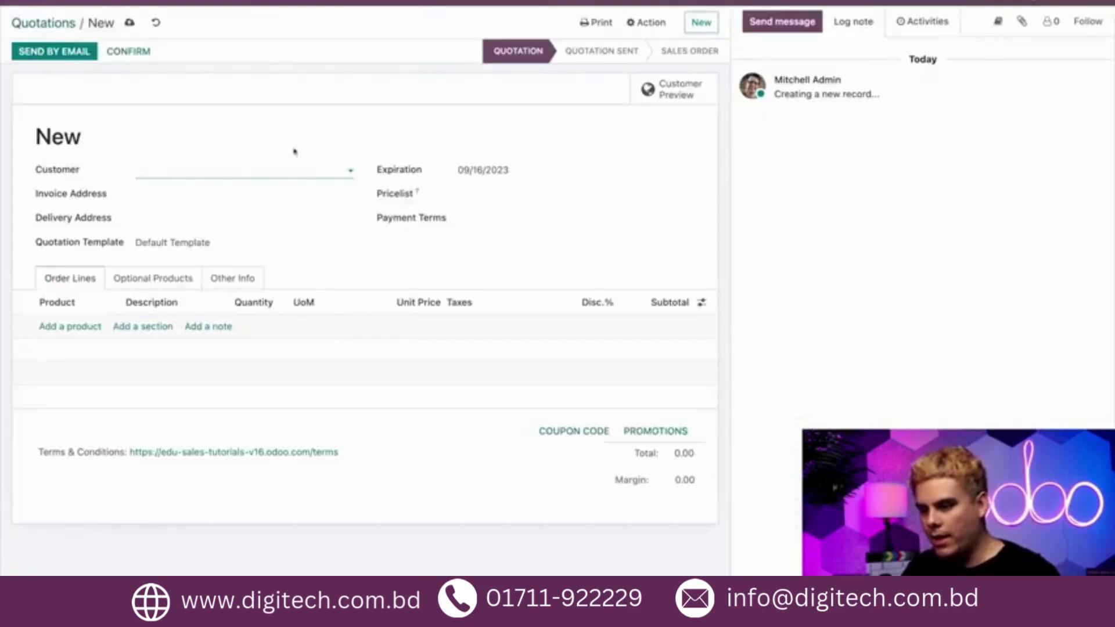
{"action": "type", "text": "azure"}
{"action": "left_click", "coordinate": [229, 192]}
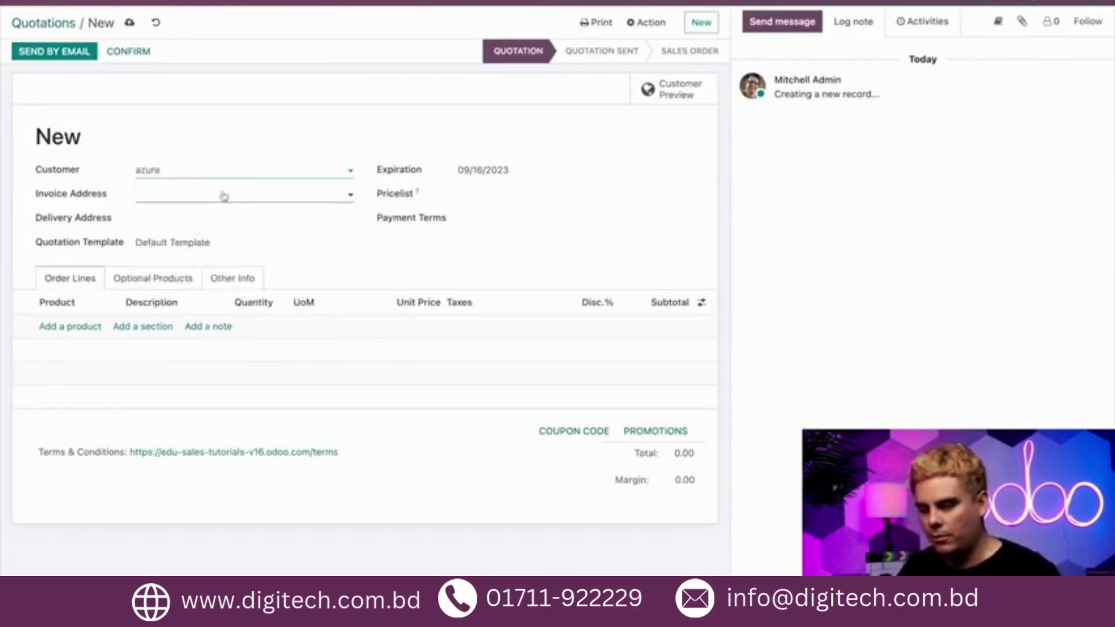
Add the Stealthy Wood T-Shirt as a product on the quotation's order lines.
{"action": "left_click", "coordinate": [69, 371]}
{"action": "type", "text": "ts"}
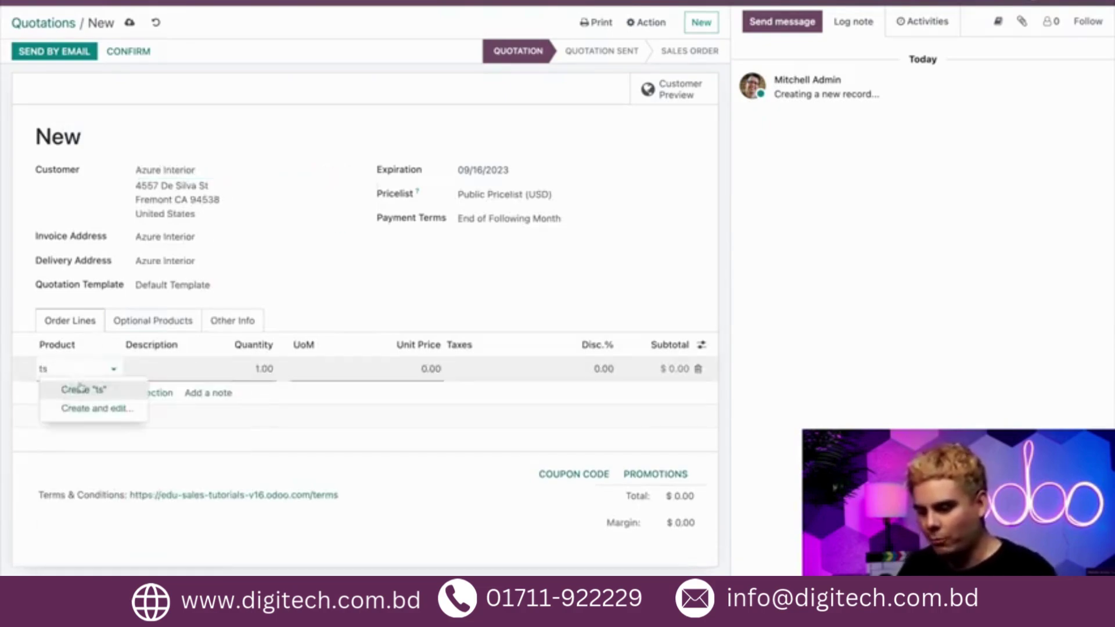
{"action": "key", "text": "BackSpace"}
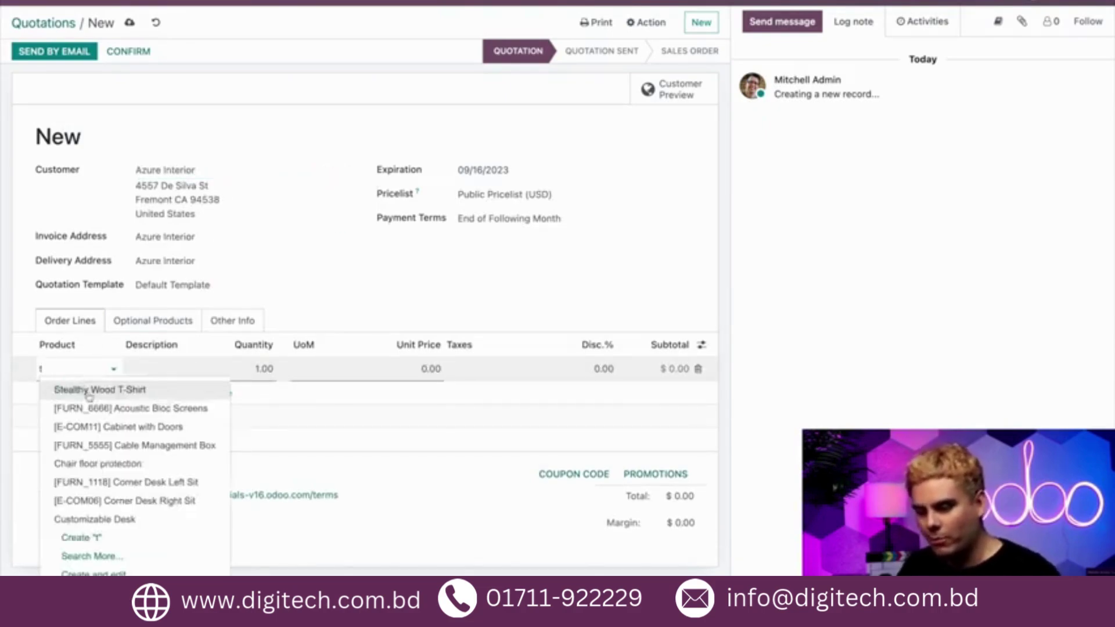
{"action": "left_click", "coordinate": [87, 389]}
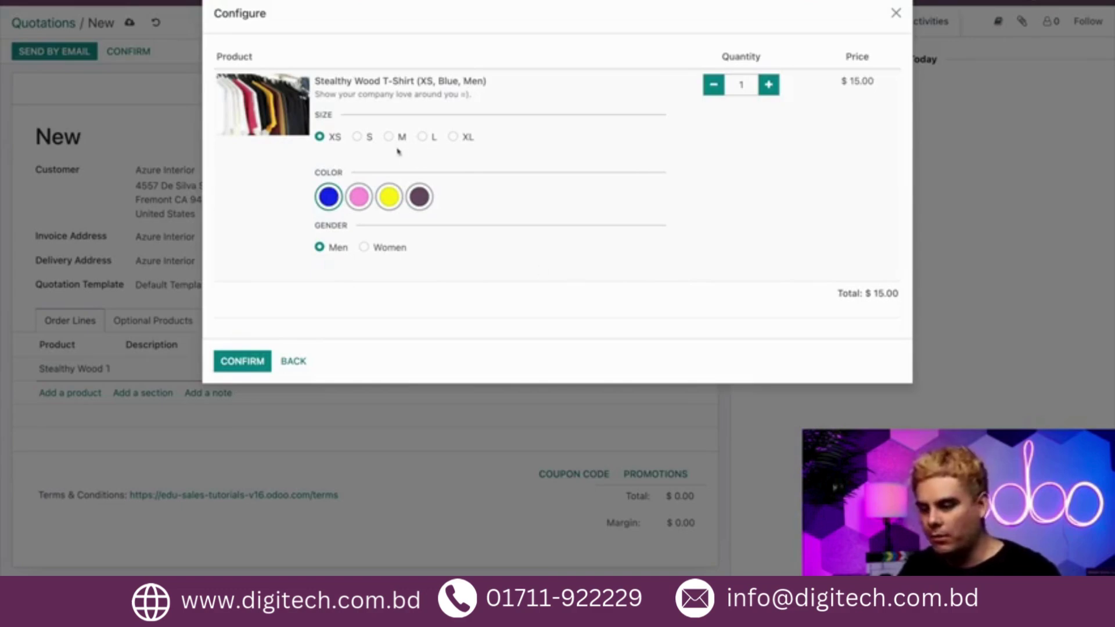
Configure the ordered t-shirt with the purple color and a quantity of 4.
{"action": "left_click", "coordinate": [420, 198]}
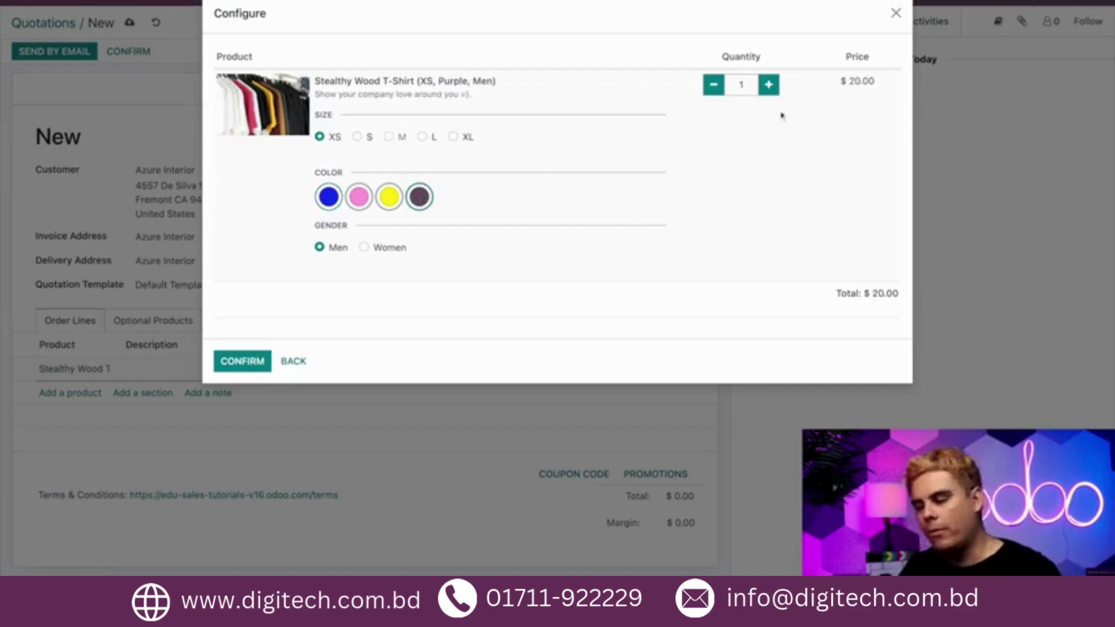
{"action": "left_click", "coordinate": [769, 85]}
{"action": "left_click", "coordinate": [769, 85]}
{"action": "left_click", "coordinate": [769, 85]}
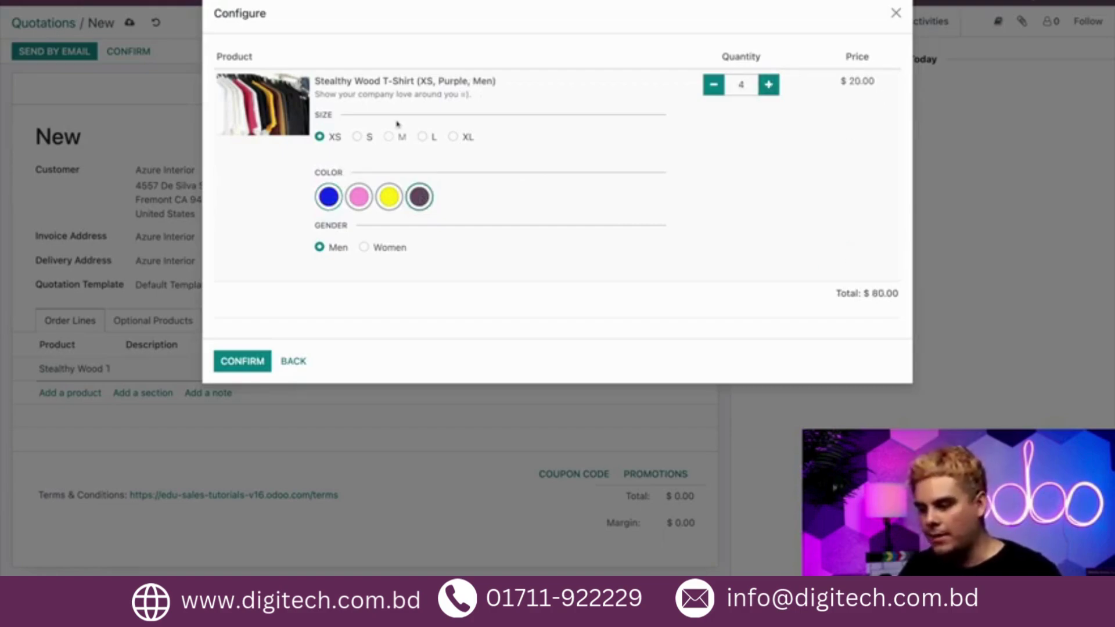